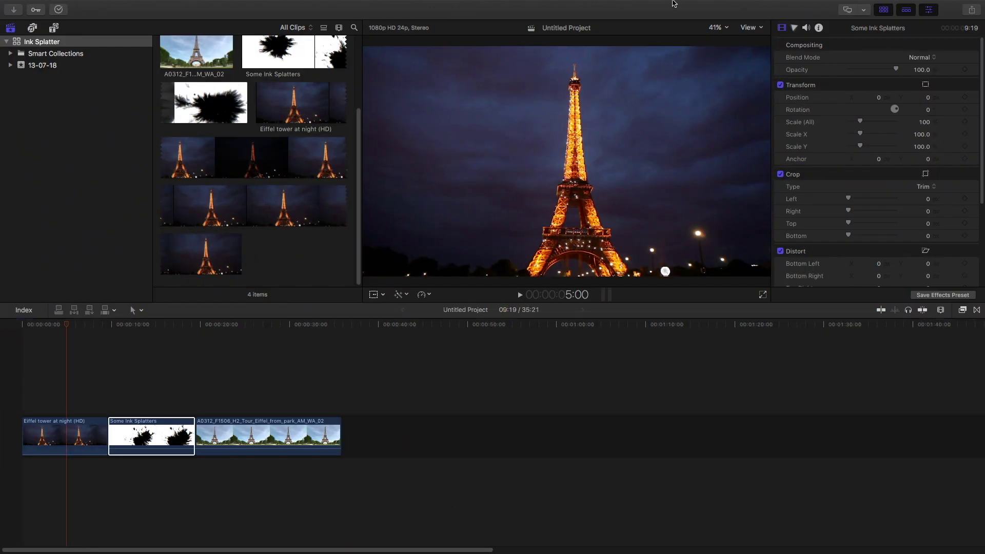
Step: Play through the timeline to review the night tower, ink splatter and daytime tower clips
{"action": "left_click", "coordinate": [235, 389]}
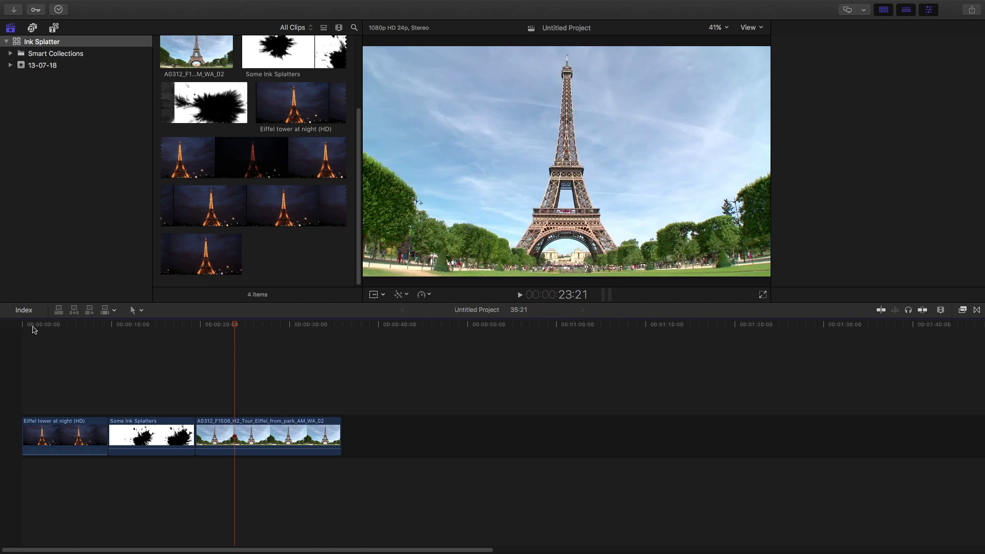
{"action": "key", "text": "super+4"}
{"action": "left_click", "coordinate": [32, 326]}
{"action": "key", "text": "space"}
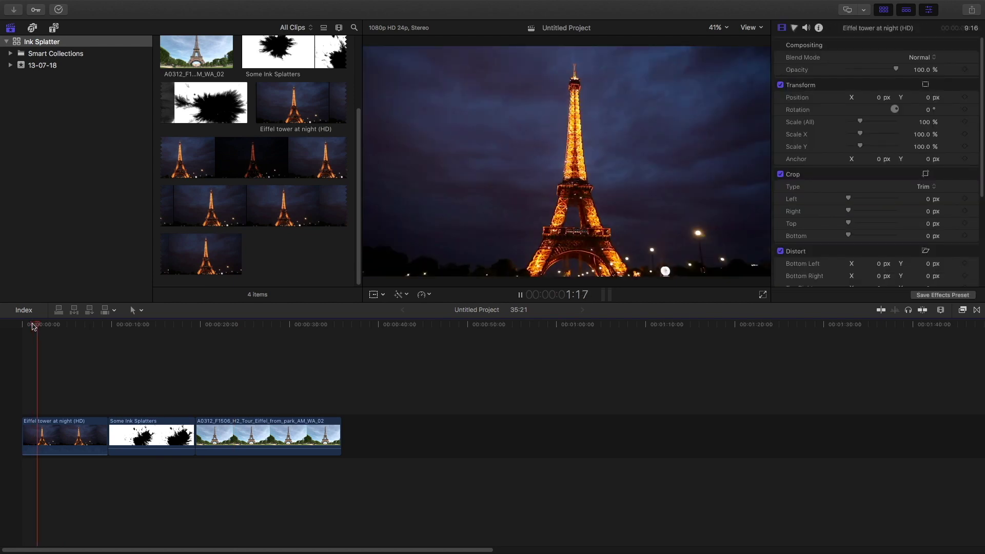
{"action": "left_click", "coordinate": [214, 326]}
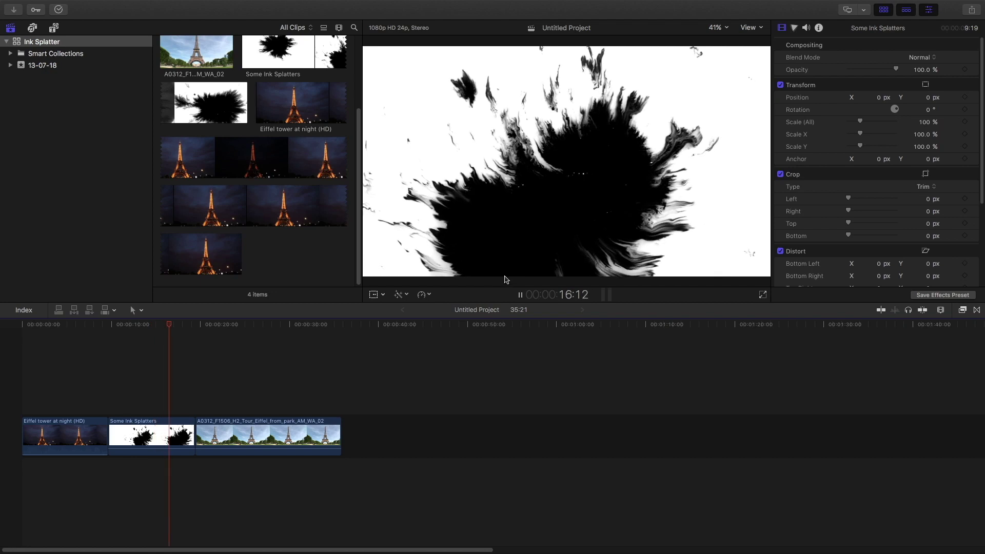
{"action": "key", "text": "space"}
Step: Lift the Some Ink Splatters clip out of the main storyline and connect it above the daytime Eiffel tower clip
{"action": "left_click", "coordinate": [153, 435]}
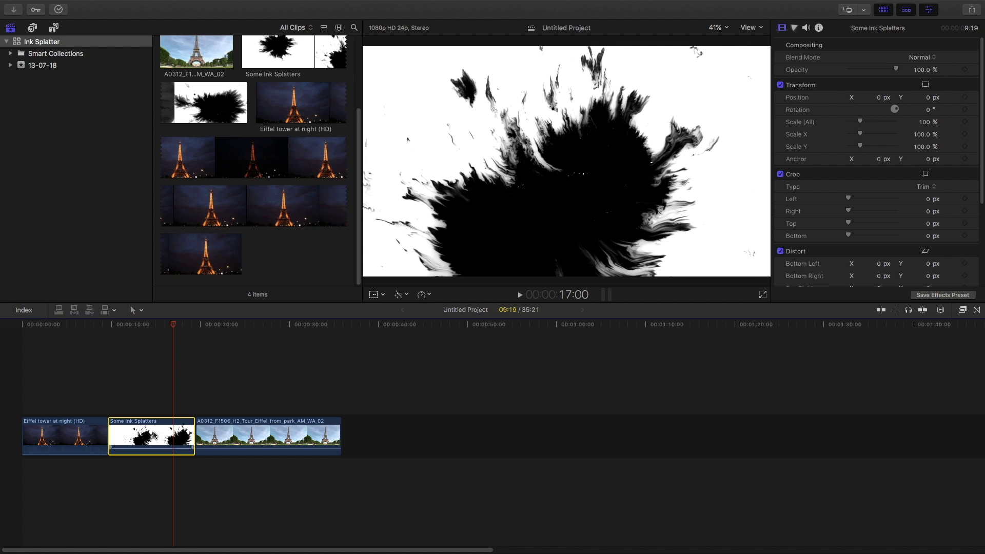
{"action": "mouse_move", "coordinate": [153, 435]}
{"action": "left_mouse_down"}
{"action": "mouse_move", "coordinate": [198, 392]}
{"action": "mouse_move", "coordinate": [154, 392]}
{"action": "left_mouse_up"}
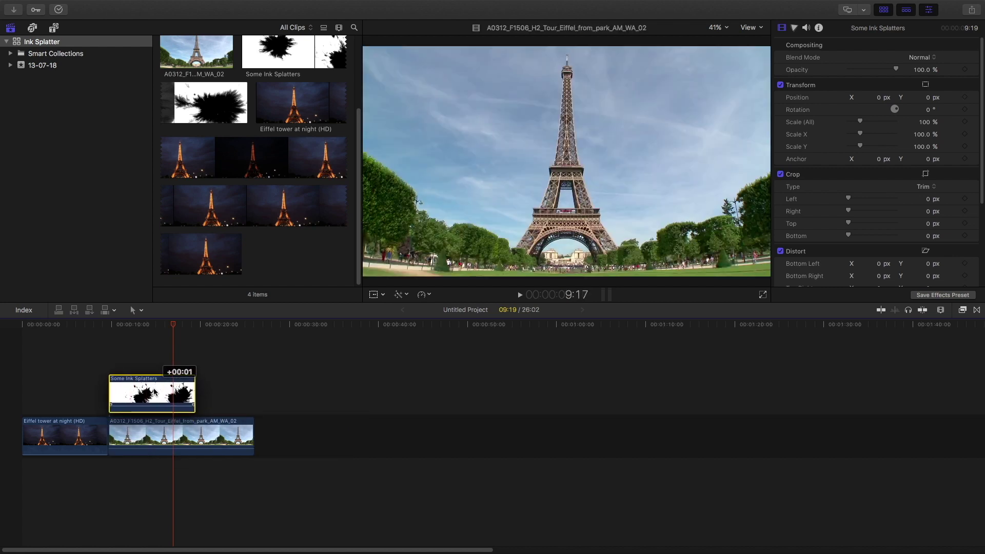
{"action": "left_click", "coordinate": [131, 343]}
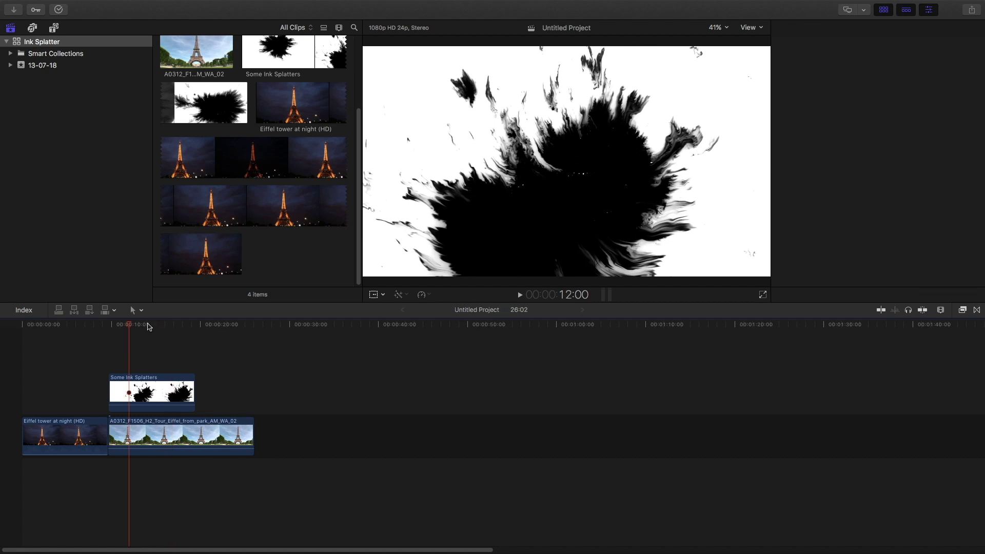
Step: Add a Color Curves correction to the ink splatter clip and invert its luma curve to swap black and white
{"action": "left_click", "coordinate": [181, 388]}
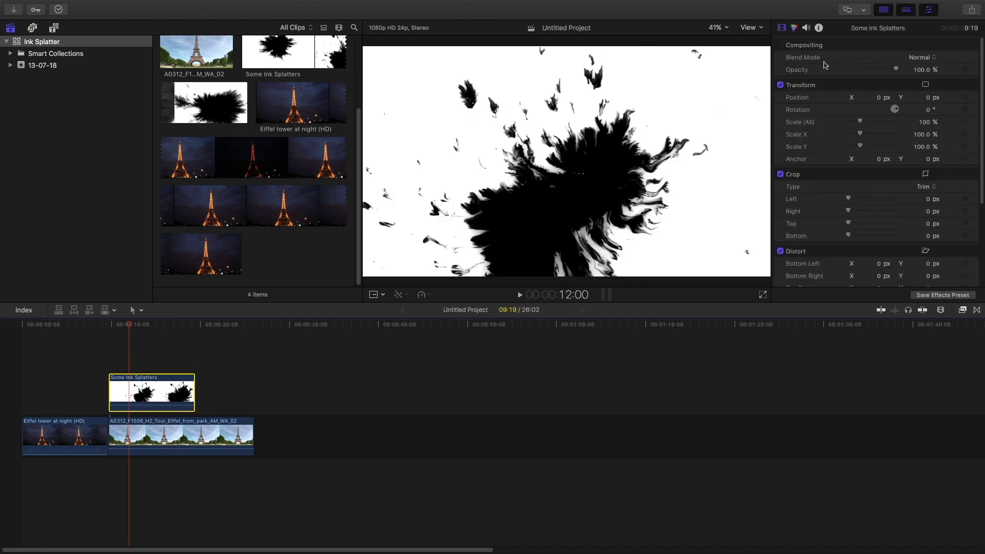
{"action": "key", "text": "super+6"}
{"action": "left_click", "coordinate": [833, 46]}
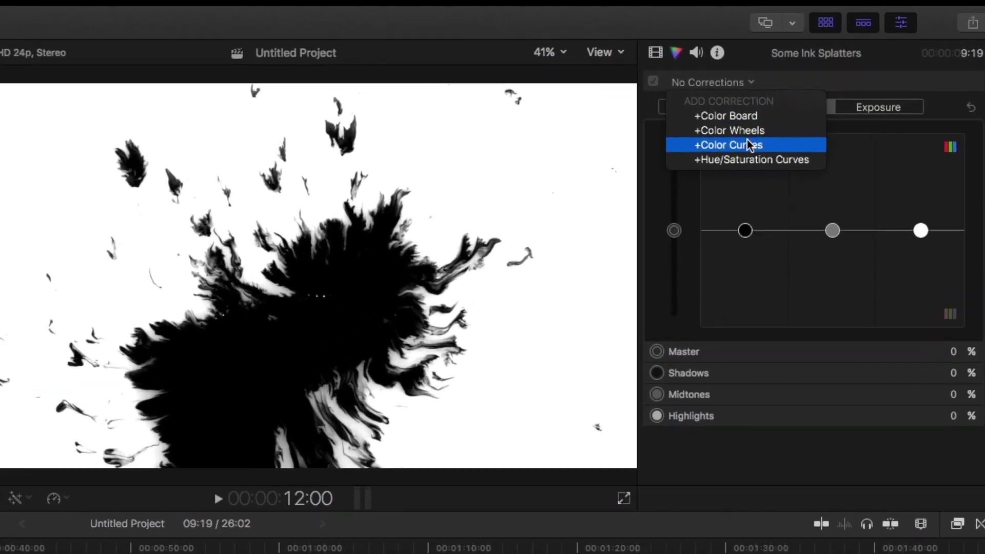
{"action": "left_click", "coordinate": [836, 82]}
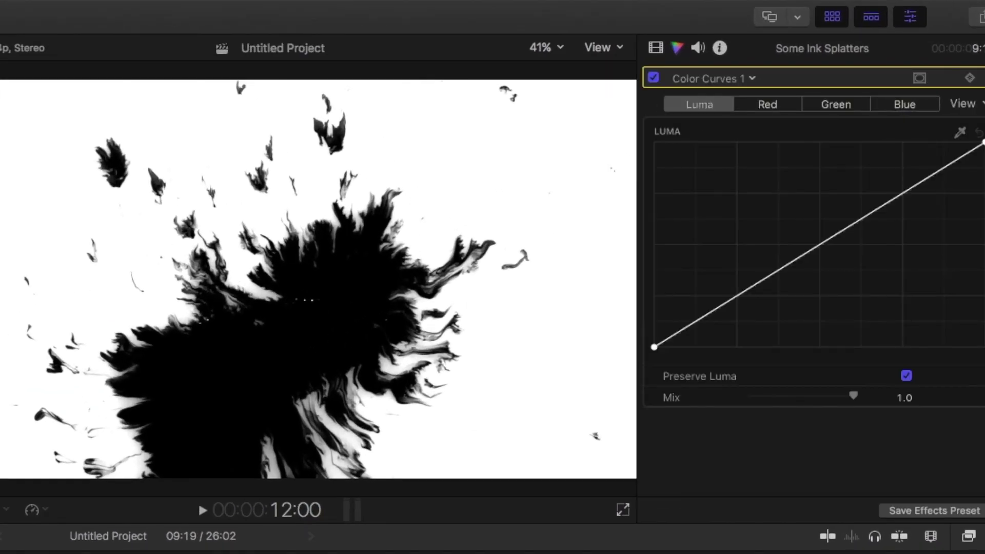
{"action": "left_click_drag", "start_coordinate": [983, 143], "coordinate": [640, 123]}
{"action": "left_click_drag", "start_coordinate": [655, 347], "coordinate": [981, 347]}
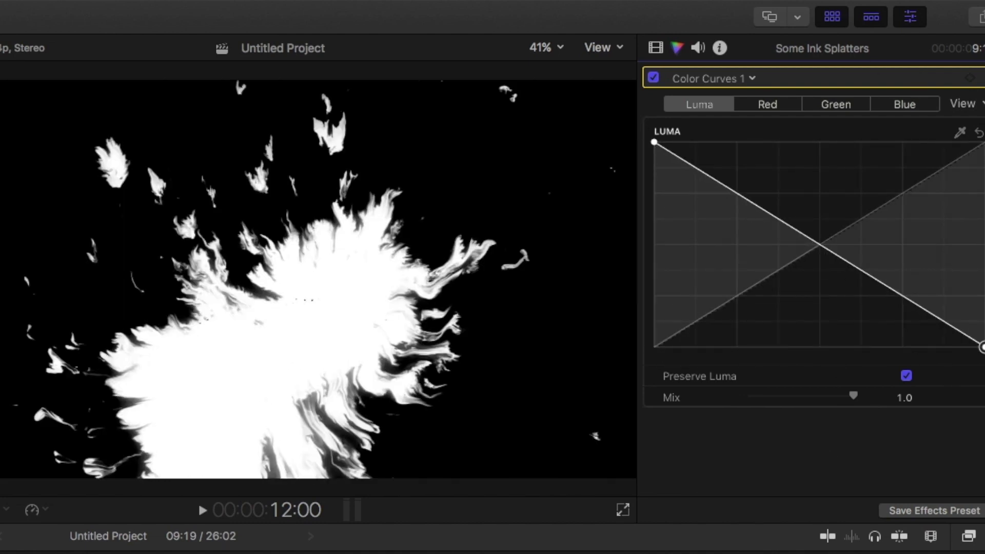
{"action": "left_click", "coordinate": [967, 89]}
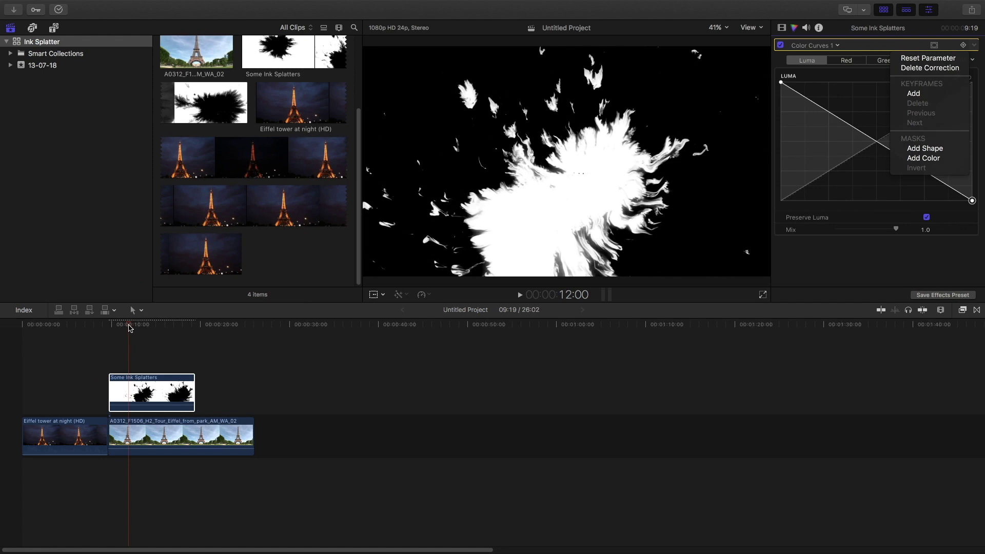
Step: Move the ink splatter clip to the timeline start, directly above the Eiffel tower at night clip
{"action": "left_click", "coordinate": [129, 328]}
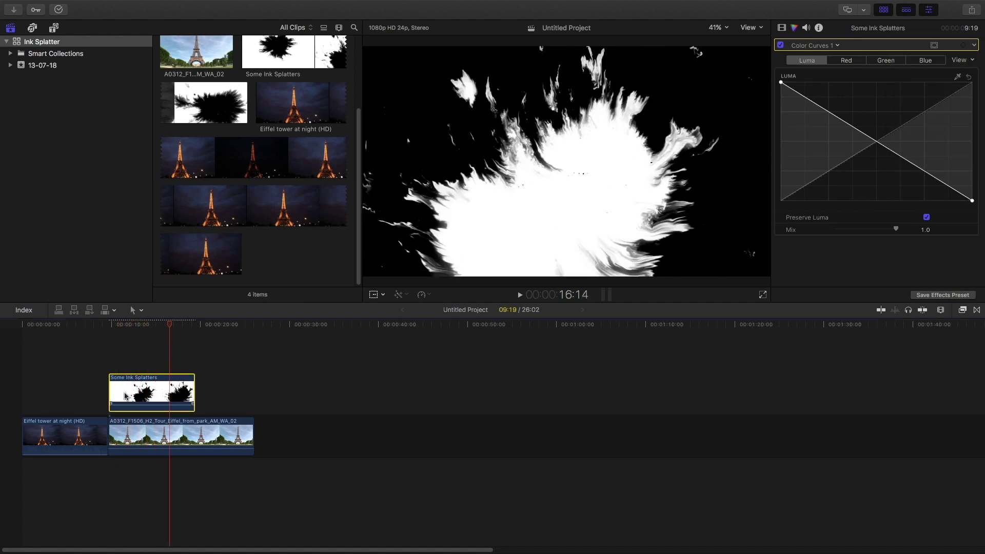
{"action": "left_click_drag", "start_coordinate": [154, 393], "coordinate": [65, 393]}
{"action": "left_click", "coordinate": [28, 325]}
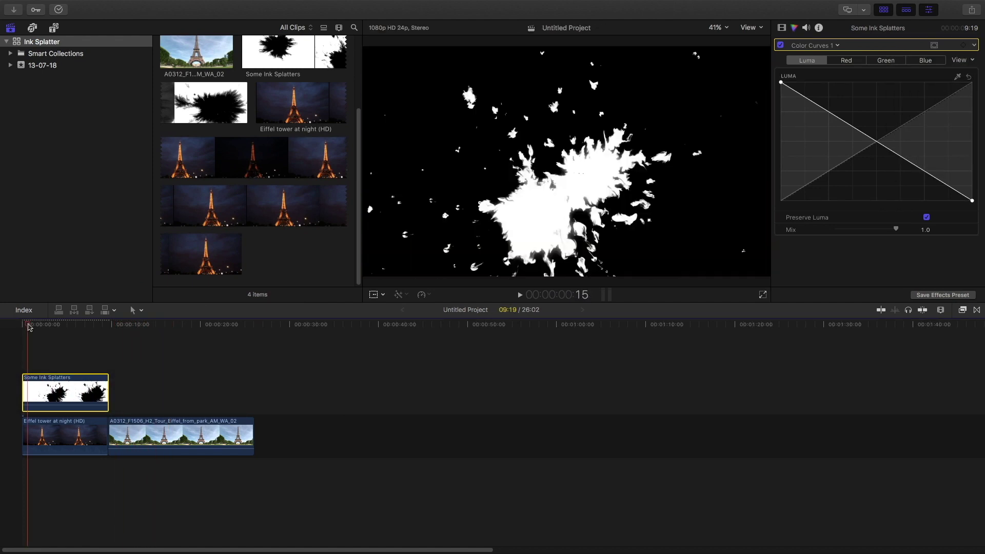
Step: Search the effects for "key" and apply the Luma Keyer to the ink splatter clip
{"action": "key", "text": "super+5"}
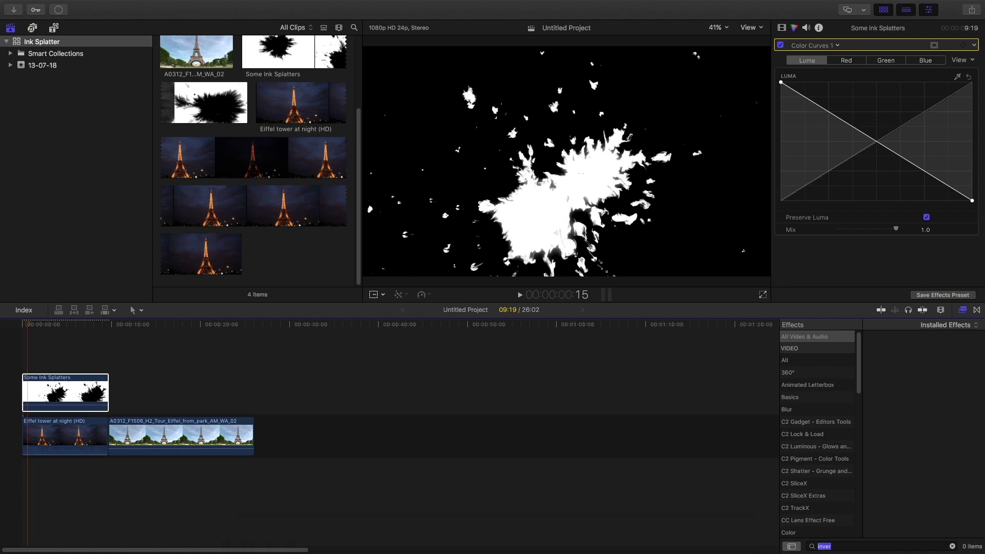
{"action": "key", "text": "BackSpace"}
{"action": "type", "text": "keyr"}
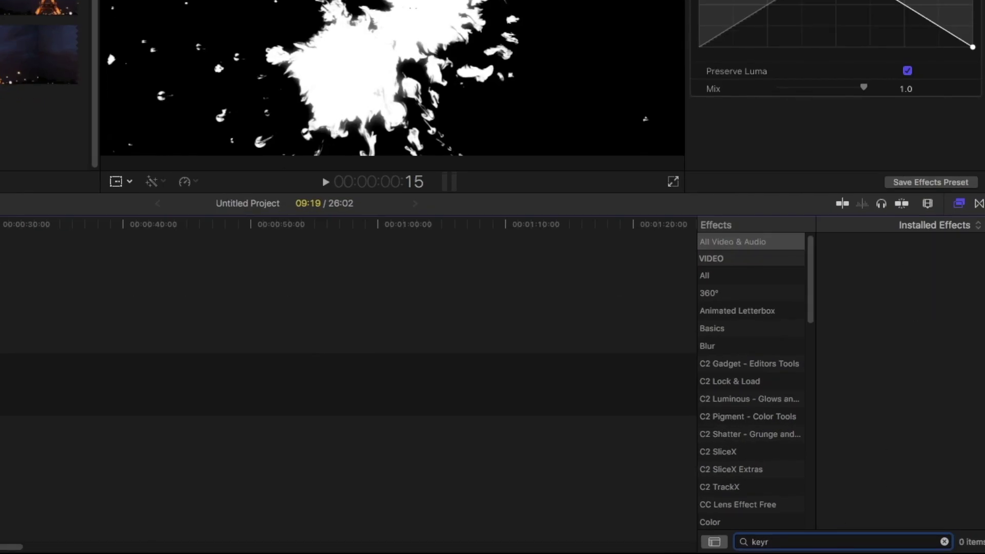
{"action": "key", "text": "BackSpace"}
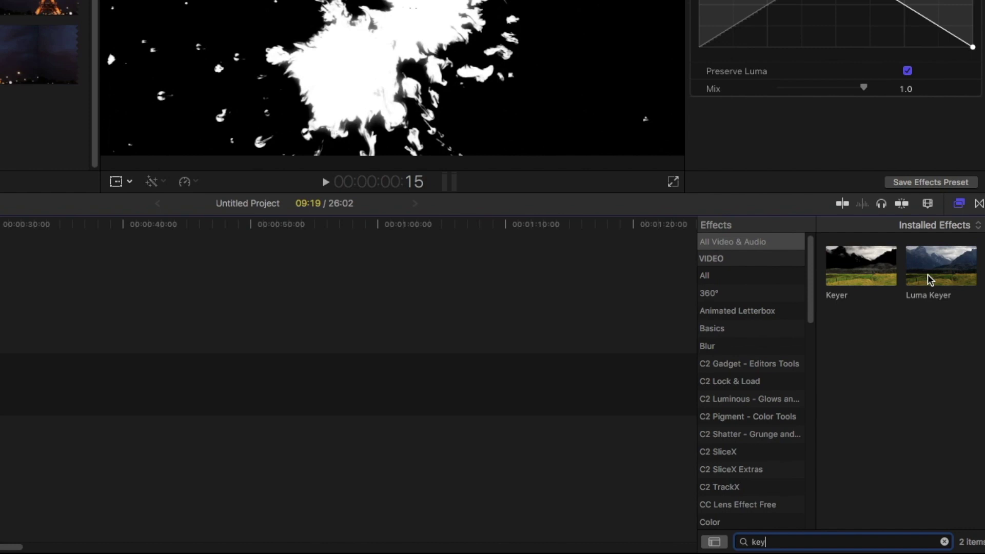
{"action": "left_click", "coordinate": [928, 272]}
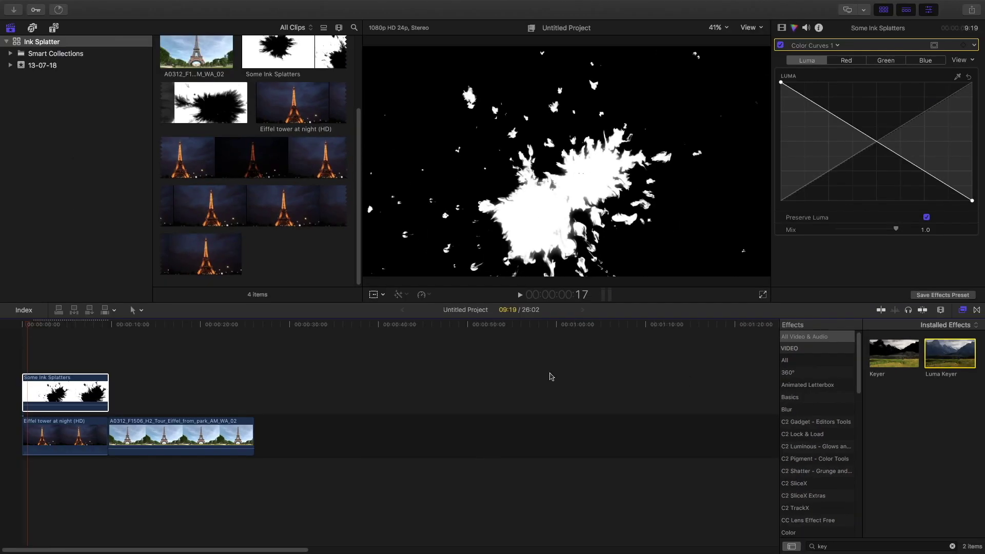
{"action": "left_click_drag", "start_coordinate": [943, 354], "coordinate": [74, 393]}
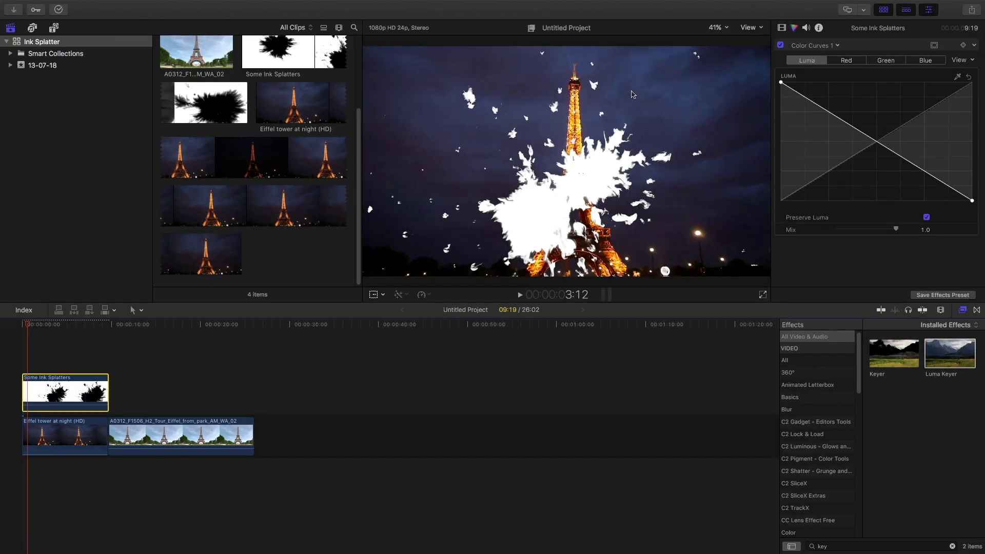
Step: Set the Luma Keyer's Luma Rolloff to 100% and play the keyed ink over the night tower from the start
{"action": "left_click", "coordinate": [782, 28]}
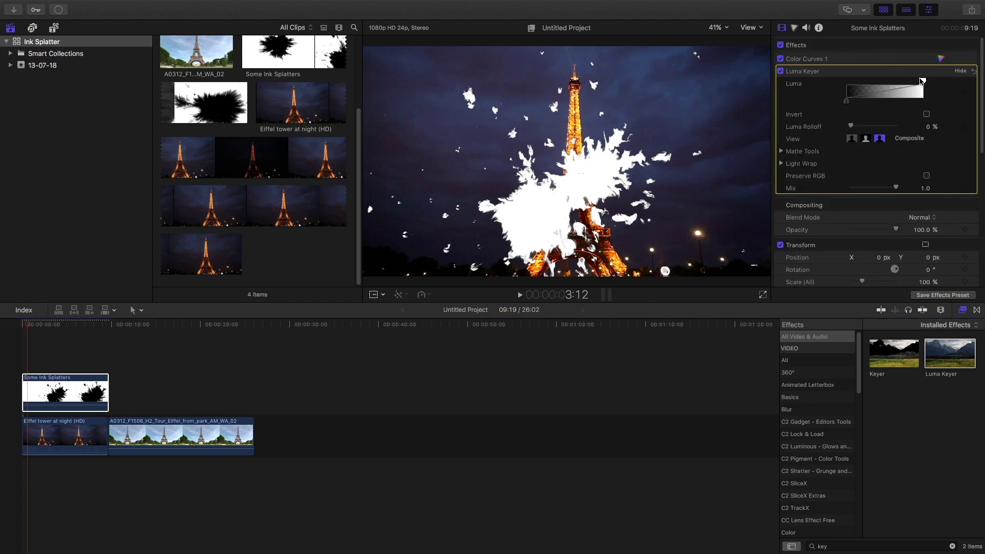
{"action": "left_click_drag", "start_coordinate": [875, 82], "coordinate": [849, 98]}
{"action": "left_click", "coordinate": [22, 328]}
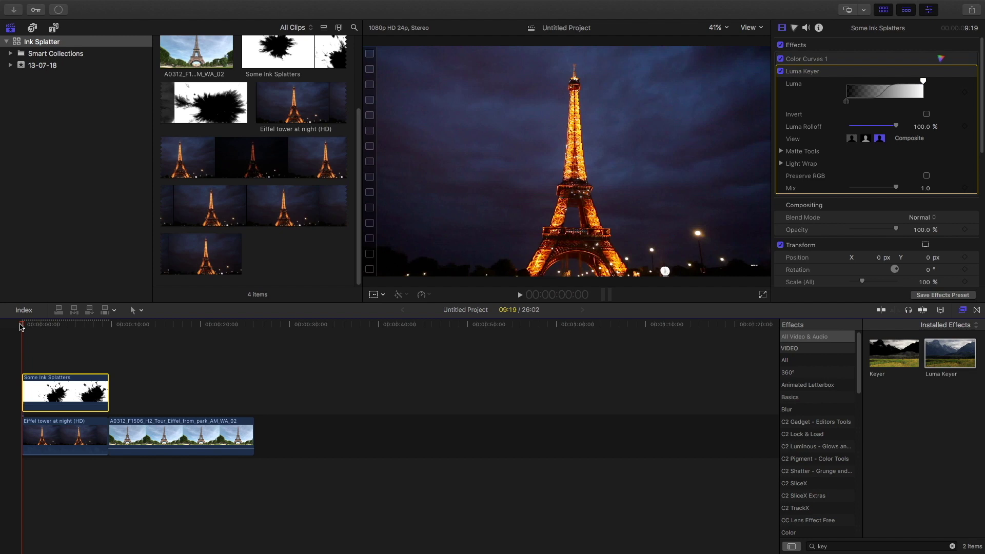
{"action": "key", "text": "space"}
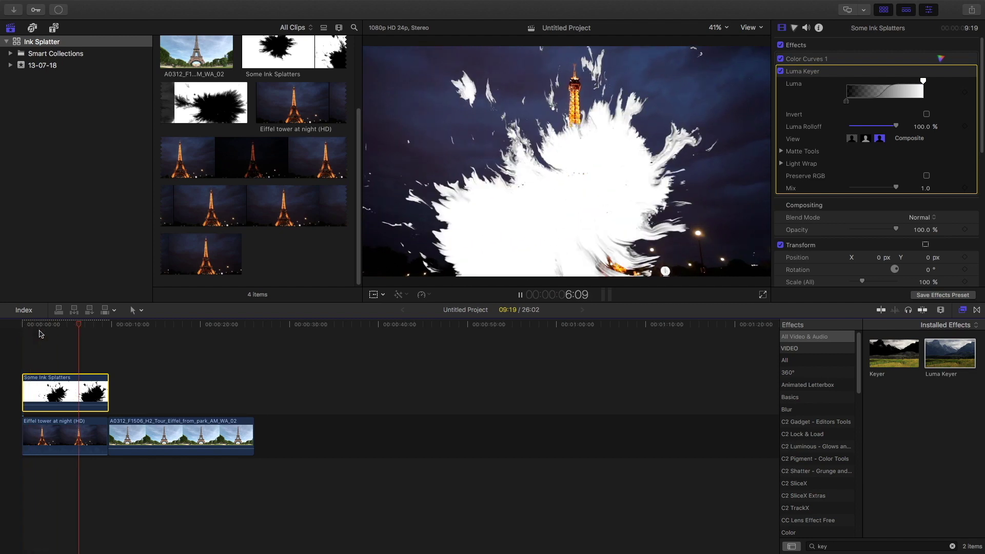
{"action": "key", "text": "space"}
{"action": "key", "text": "super+9"}
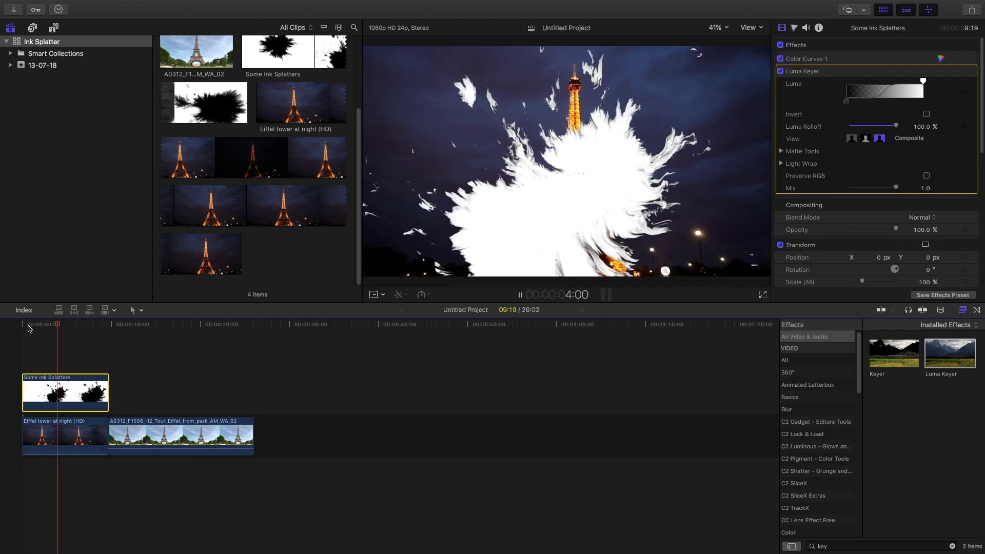
{"action": "key", "text": "space"}
Step: Set the ink splatter clip's blend mode to Stencil Alpha and play back the resulting ink-shaped reveal
{"action": "left_click", "coordinate": [921, 218]}
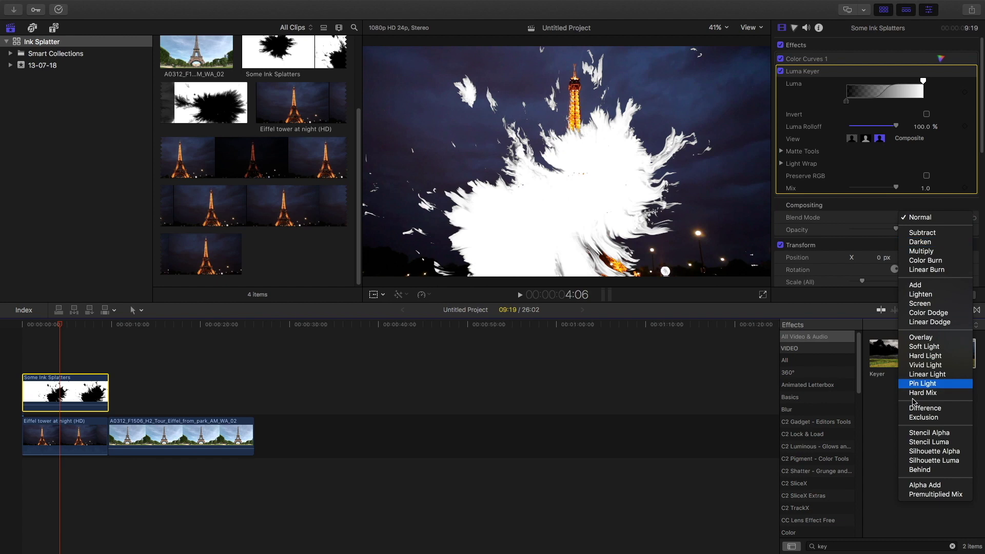
{"action": "left_click", "coordinate": [912, 436]}
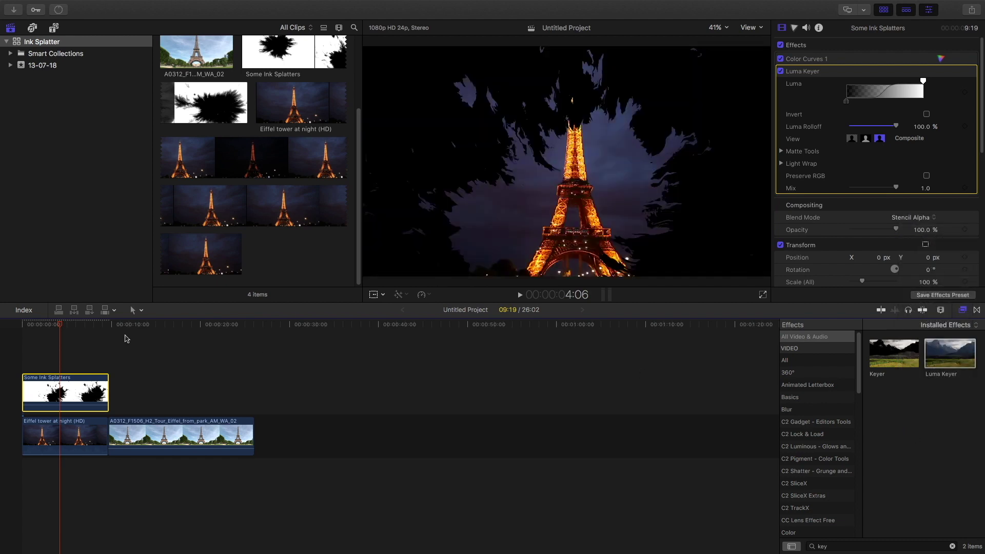
{"action": "left_click", "coordinate": [37, 324]}
{"action": "key", "text": "space"}
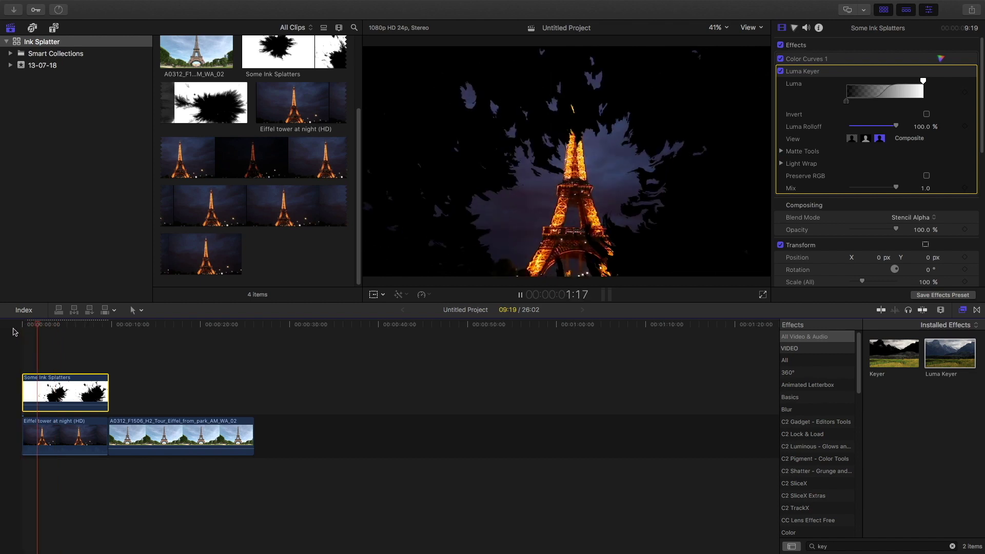
Step: Combine the ink splatter and night tower clips into a compound clip named "mix" and play it briefly
{"action": "left_click_drag", "start_coordinate": [50, 475], "coordinate": [72, 375]}
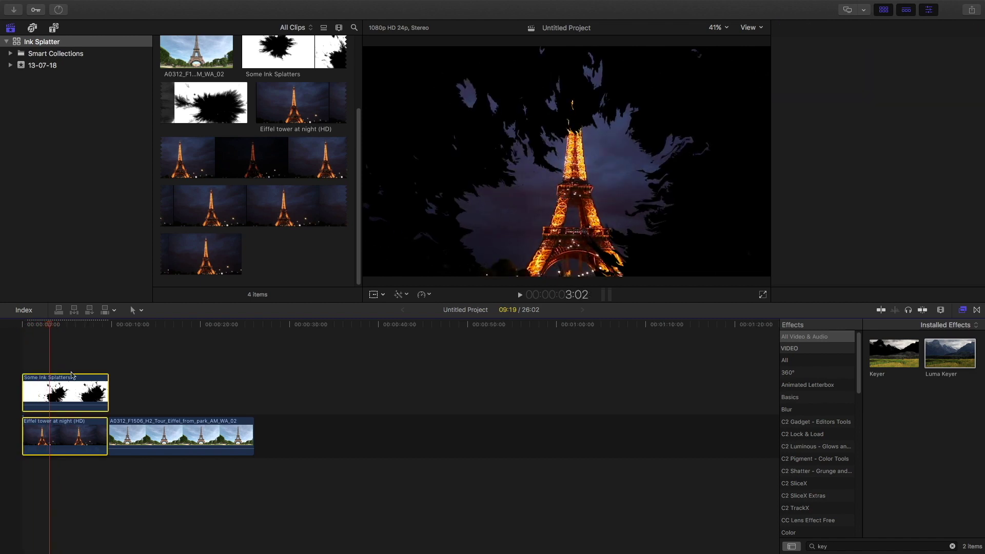
{"action": "key", "text": "alt+g"}
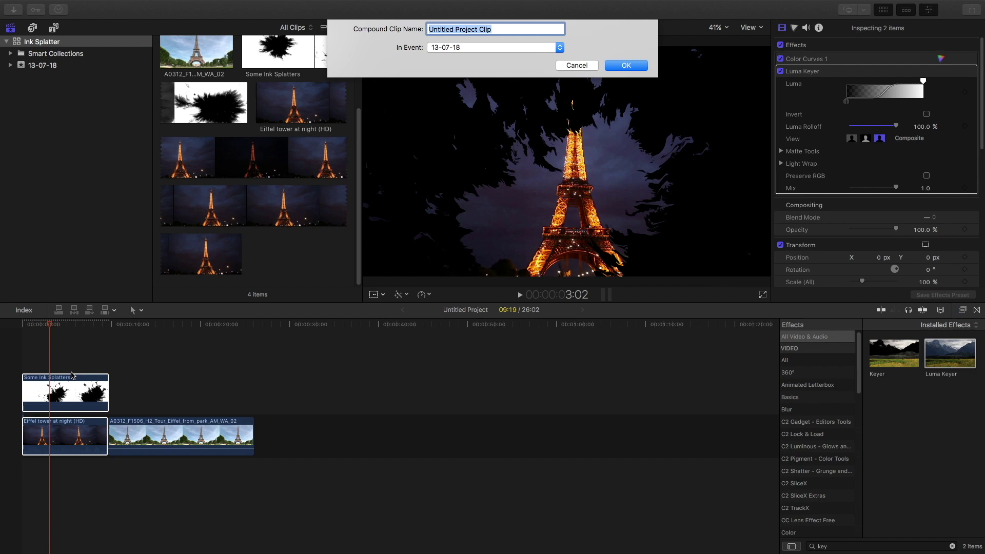
{"action": "type", "text": "test"}
{"action": "key", "text": "Return"}
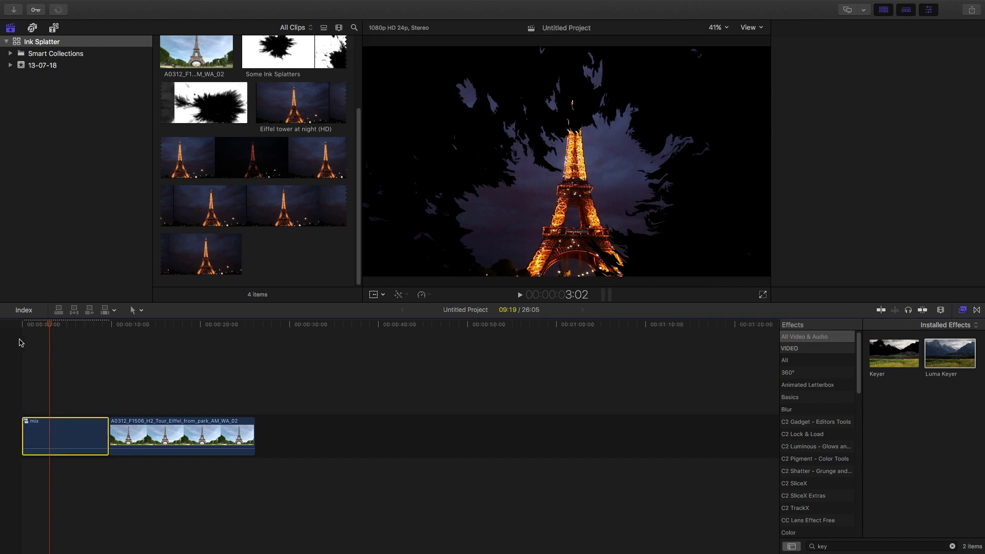
{"action": "left_click", "coordinate": [60, 12]}
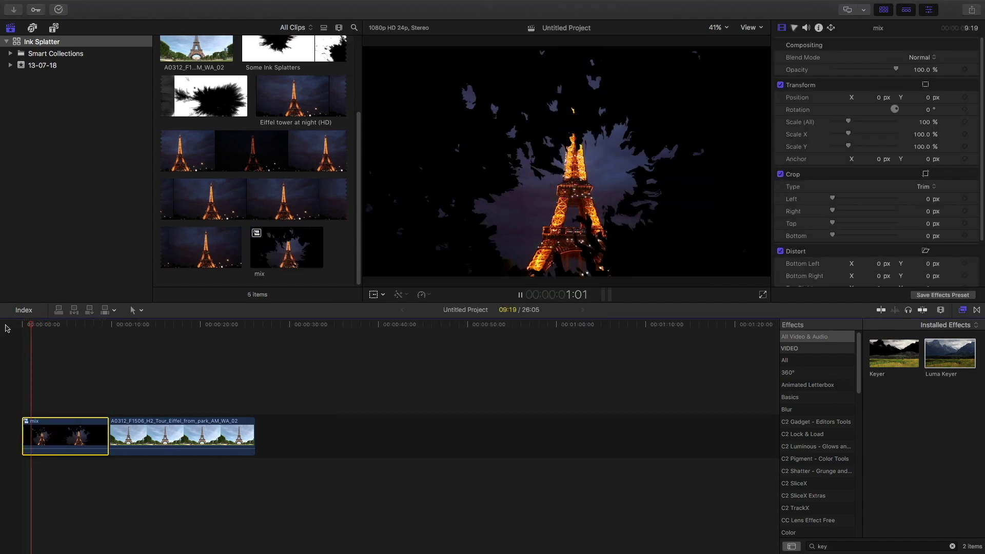
{"action": "key", "text": "space"}
Step: Lift the mix compound clip above the daytime Eiffel tower clip and play the composite
{"action": "left_click_drag", "start_coordinate": [43, 425], "coordinate": [44, 382]}
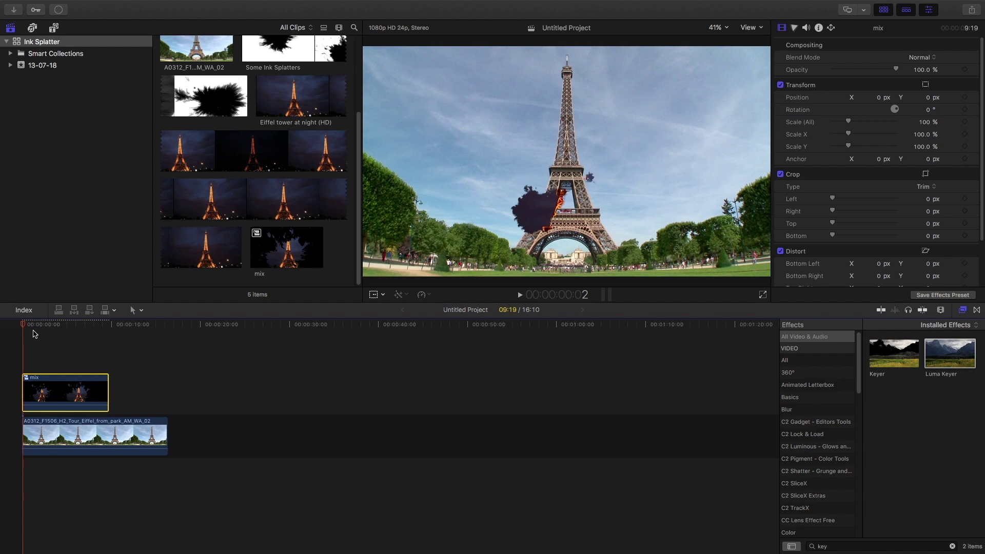
{"action": "key", "text": "space"}
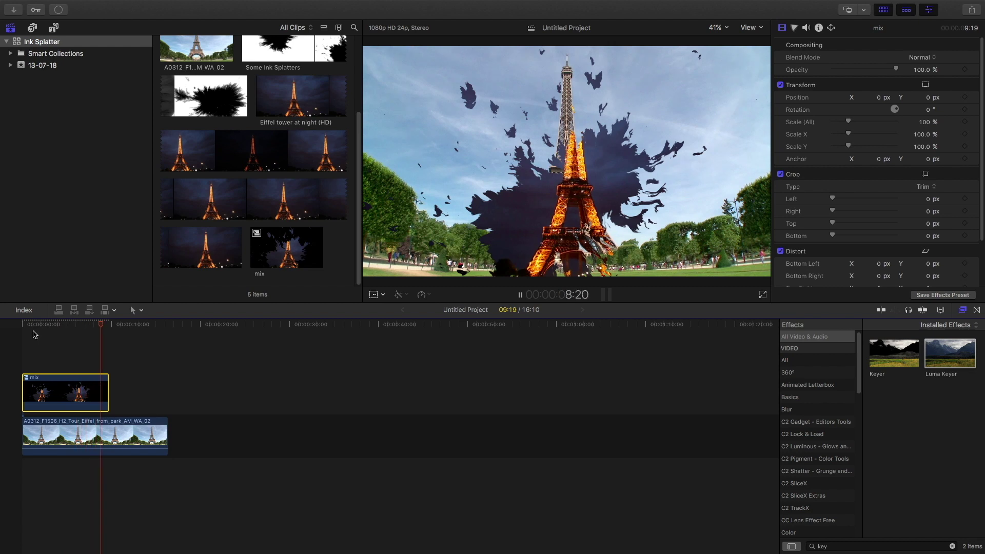
{"action": "key", "text": "space"}
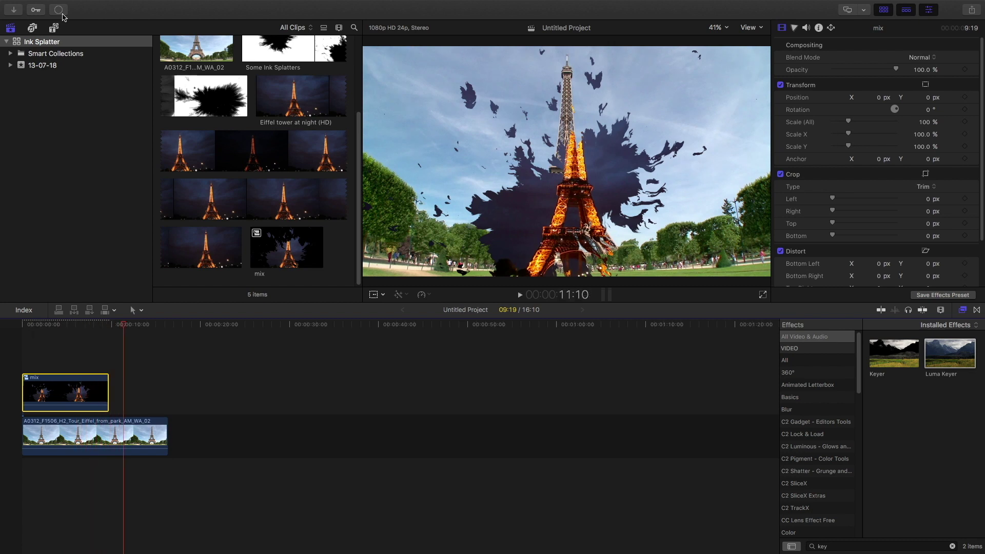
Step: Check the background tasks and replay the ink reveal from the start of the timeline
{"action": "left_click", "coordinate": [62, 14]}
{"action": "left_click", "coordinate": [355, 281]}
{"action": "left_click", "coordinate": [27, 322]}
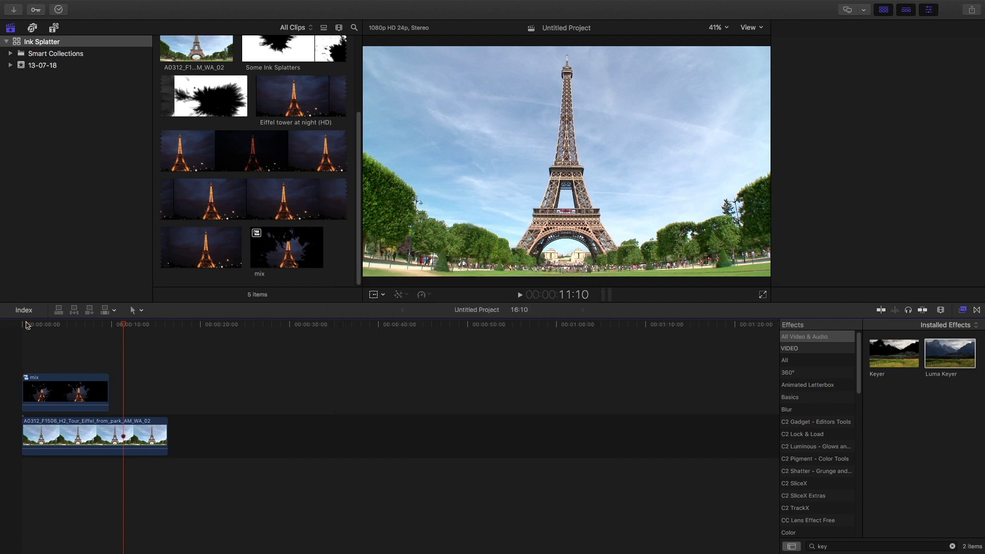
{"action": "left_click", "coordinate": [26, 325]}
{"action": "key", "text": "space"}
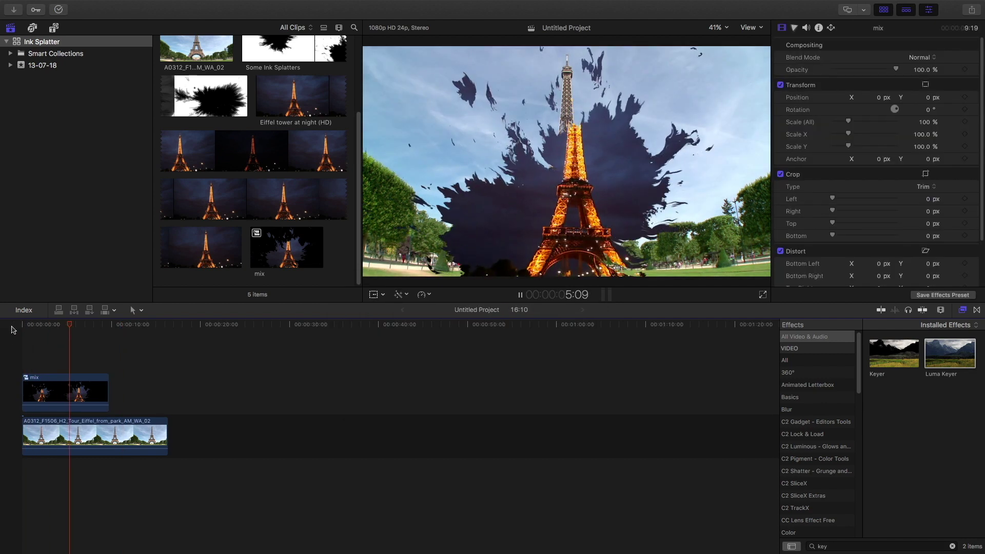
{"action": "left_click_drag", "start_coordinate": [51, 326], "coordinate": [54, 325]}
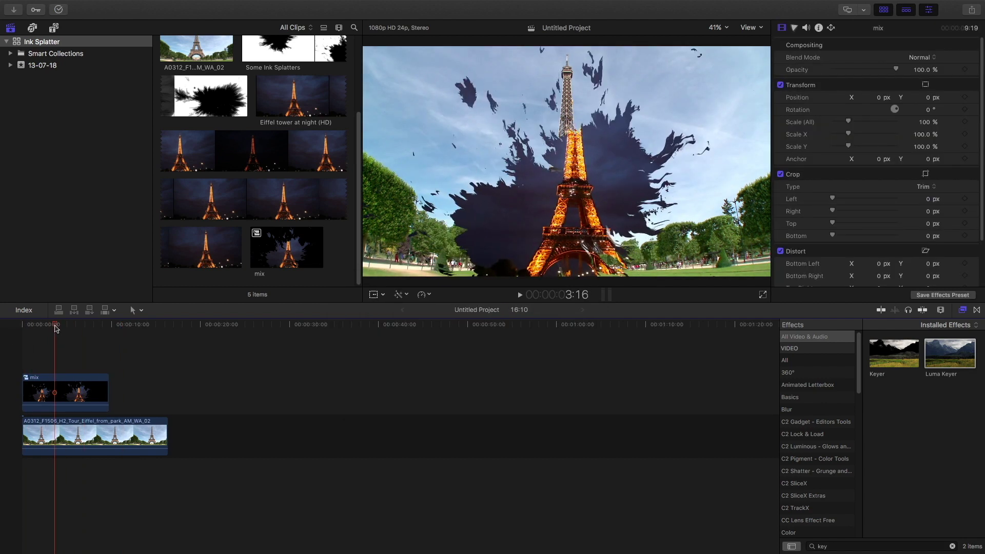
Step: Lower the mix compound clip's opacity to 81.9% and scale the daytime Eiffel tower clip to 99.02% with Transform
{"action": "left_click", "coordinate": [69, 392]}
{"action": "mouse_move", "coordinate": [892, 75]}
{"action": "left_mouse_down"}
{"action": "mouse_move", "coordinate": [874, 72]}
{"action": "mouse_move", "coordinate": [884, 73]}
{"action": "left_mouse_up"}
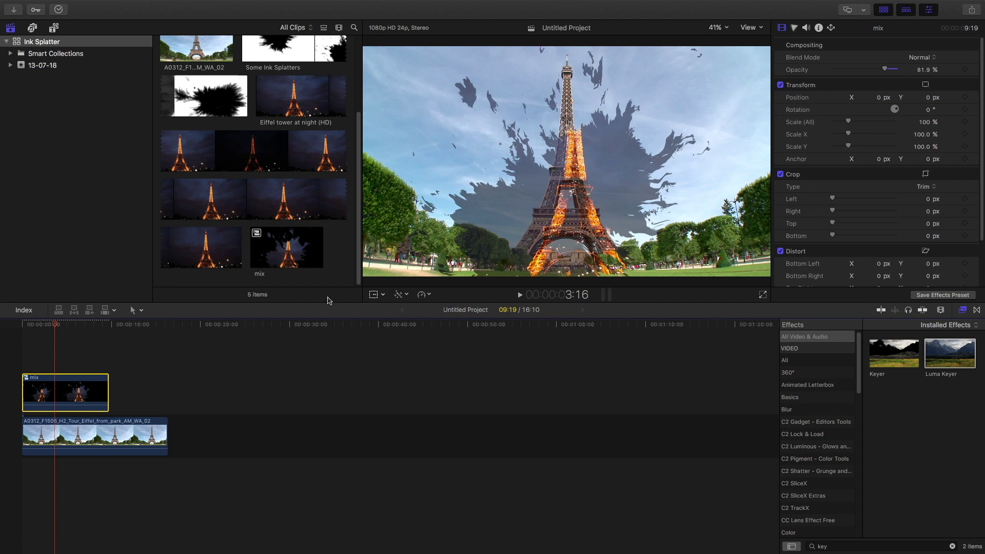
{"action": "left_click", "coordinate": [76, 442]}
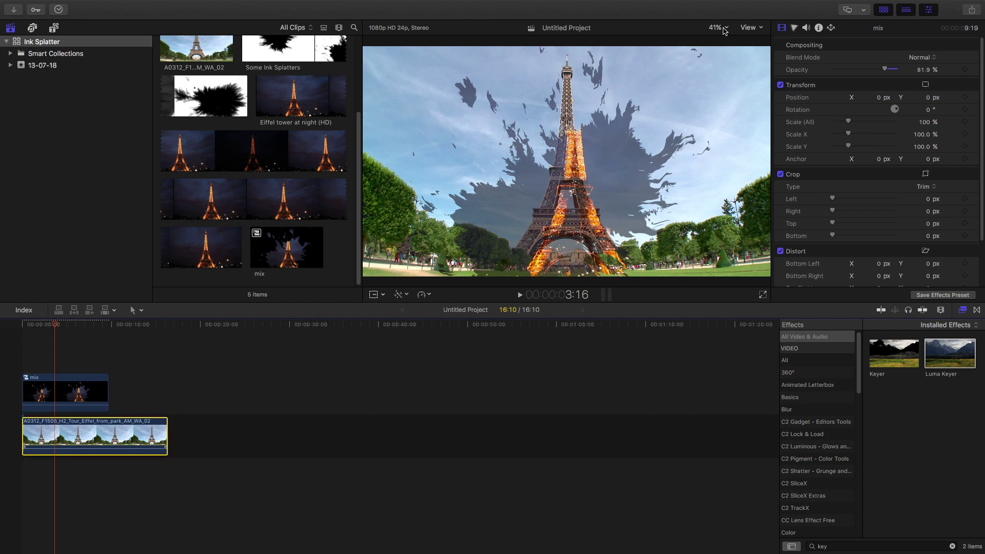
{"action": "left_click", "coordinate": [723, 28]}
{"action": "left_click", "coordinate": [725, 72]}
{"action": "right_click", "coordinate": [642, 146]}
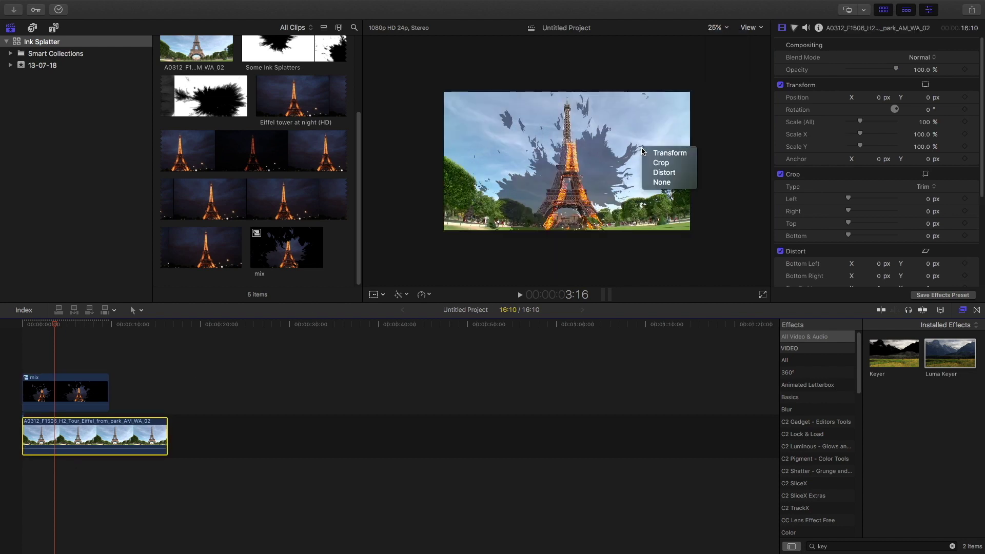
{"action": "left_click", "coordinate": [662, 152]}
{"action": "mouse_move", "coordinate": [688, 229]}
{"action": "left_mouse_down"}
{"action": "mouse_move", "coordinate": [700, 240]}
{"action": "mouse_move", "coordinate": [687, 228]}
{"action": "left_mouse_up"}
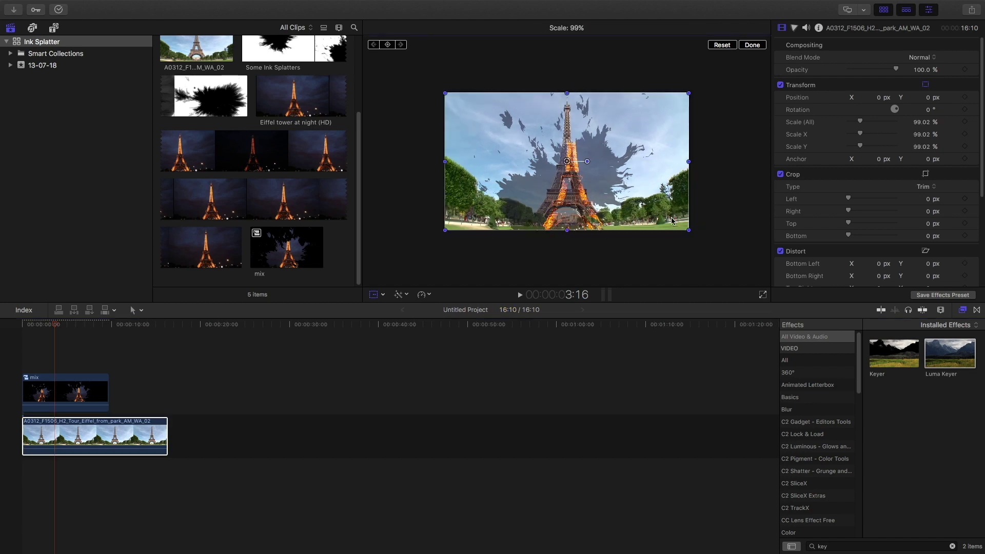
Step: Line the daytime tower up with the night tower by moving it to X 41.0, Y -94.6 px and stretching its height to 100.62%
{"action": "mouse_move", "coordinate": [637, 186]}
{"action": "left_mouse_down"}
{"action": "mouse_move", "coordinate": [649, 204]}
{"action": "mouse_move", "coordinate": [642, 197]}
{"action": "left_mouse_up"}
{"action": "key", "text": "super+z"}
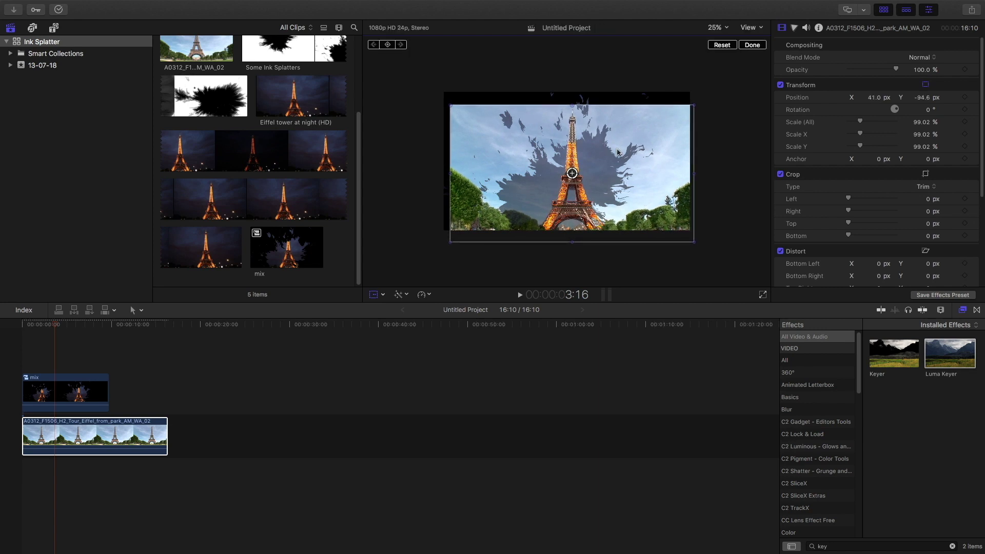
{"action": "left_click_drag", "start_coordinate": [573, 103], "coordinate": [573, 104]}
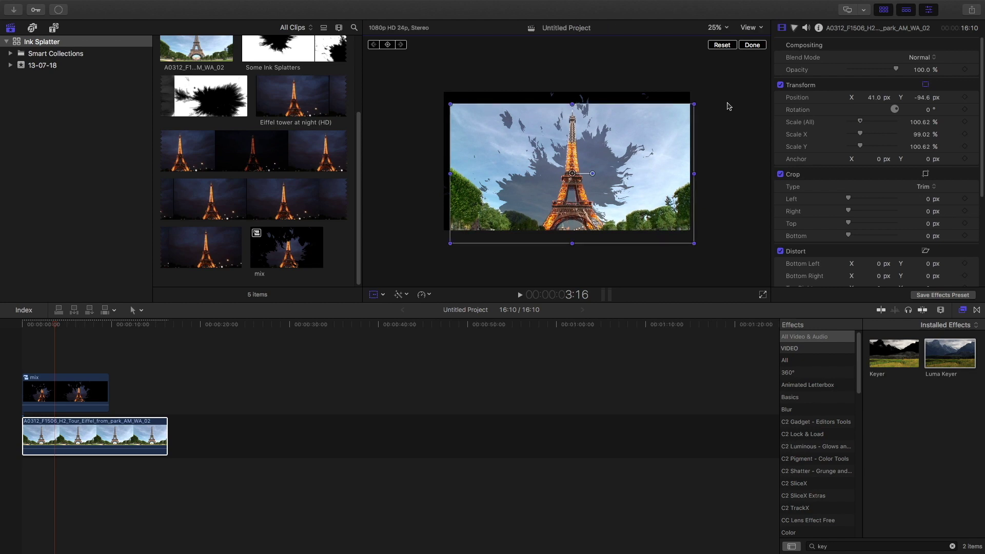
{"action": "left_click", "coordinate": [751, 45]}
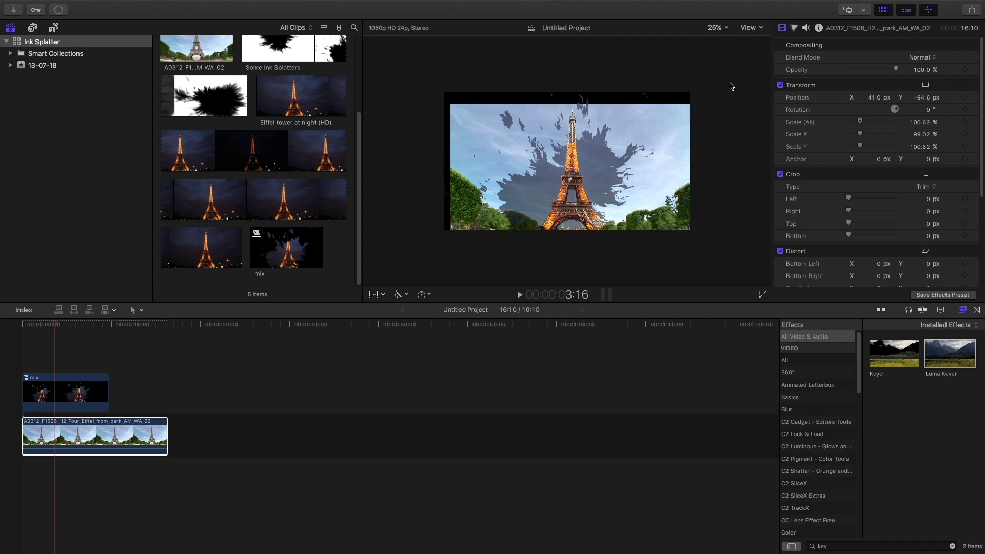
{"action": "right_click", "coordinate": [677, 138]}
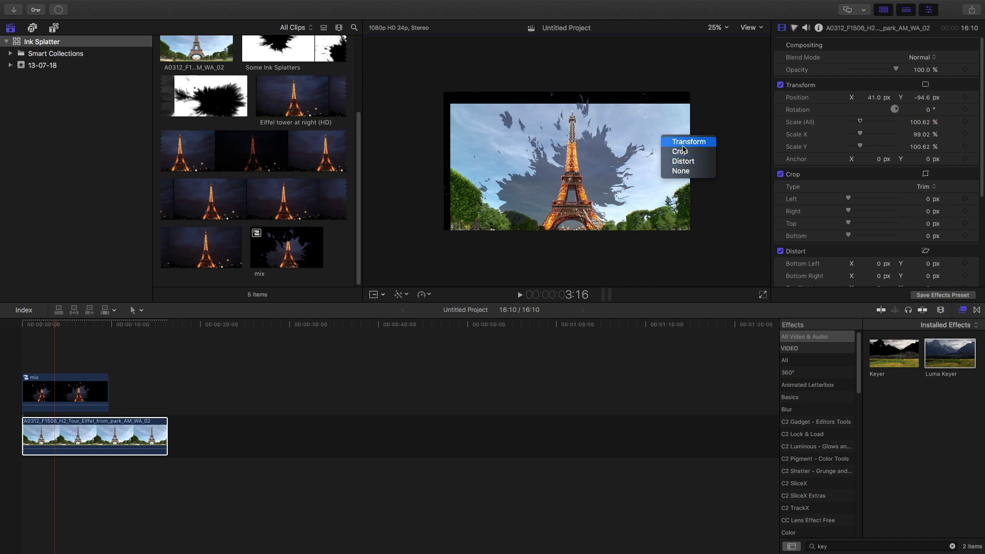
{"action": "left_click", "coordinate": [683, 145]}
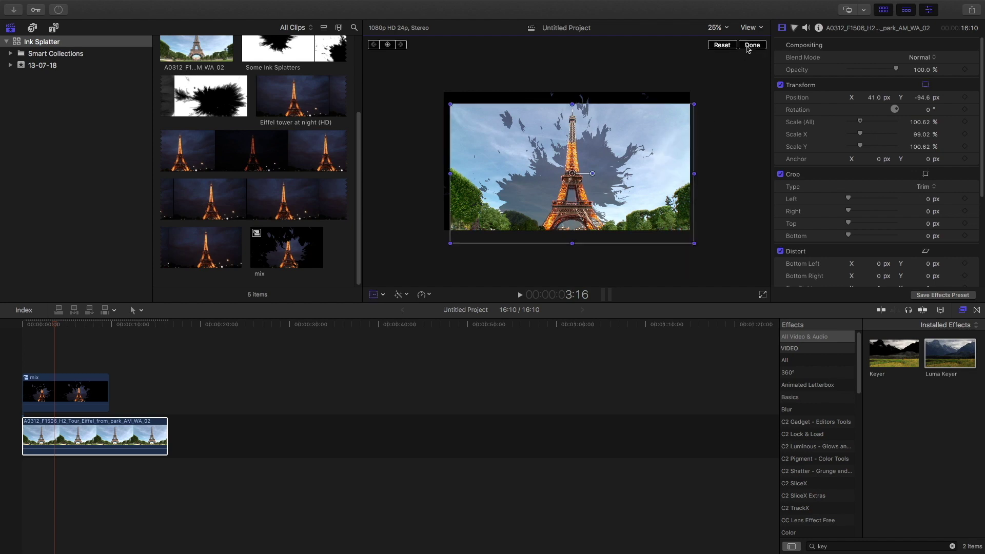
Step: Scrub from the timeline start to 3:17 and restore the mix compound clip's opacity to 100%
{"action": "left_click", "coordinate": [21, 334]}
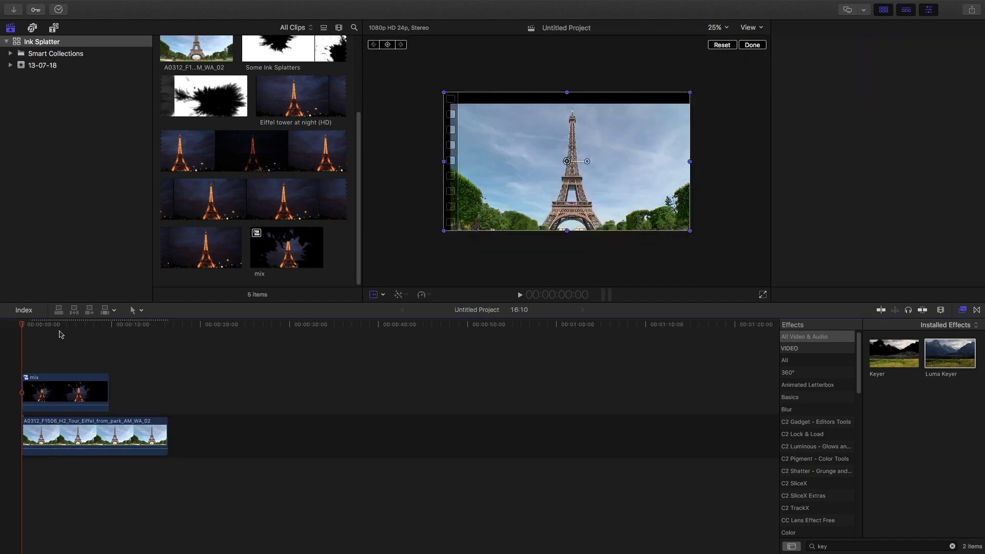
{"action": "left_click_drag", "start_coordinate": [22, 323], "coordinate": [55, 325]}
{"action": "left_click", "coordinate": [90, 392]}
{"action": "left_click_drag", "start_coordinate": [890, 75], "coordinate": [913, 71]}
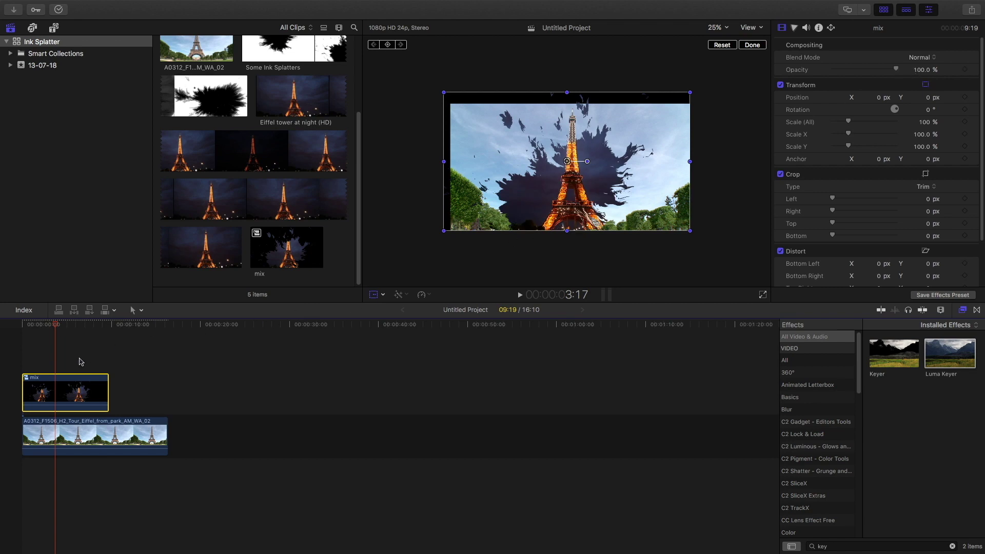
Step: Scale the mix and daytime tower clips together to 121% to fill the frame, and fit the picture to the viewer
{"action": "left_click_drag", "start_coordinate": [81, 362], "coordinate": [80, 459]}
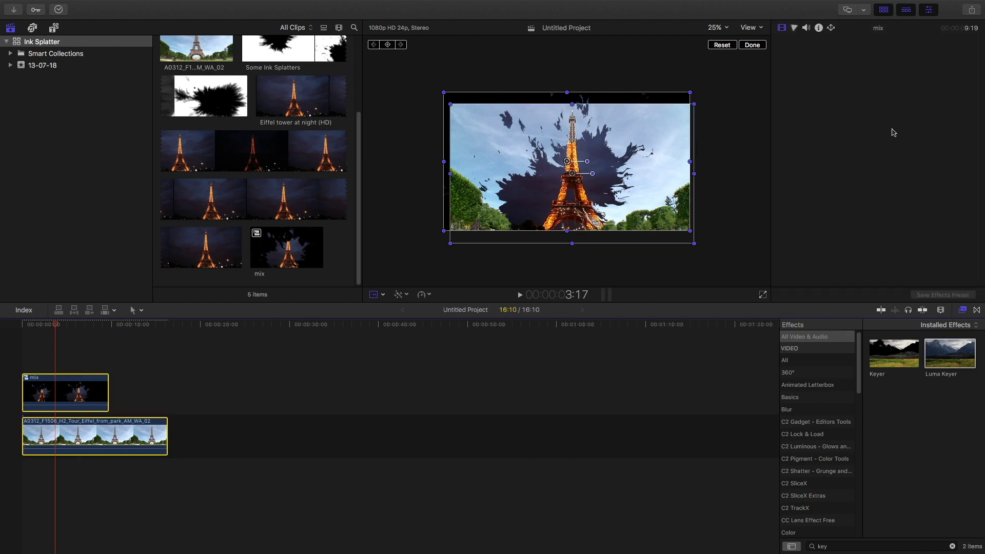
{"action": "left_click", "coordinate": [787, 29]}
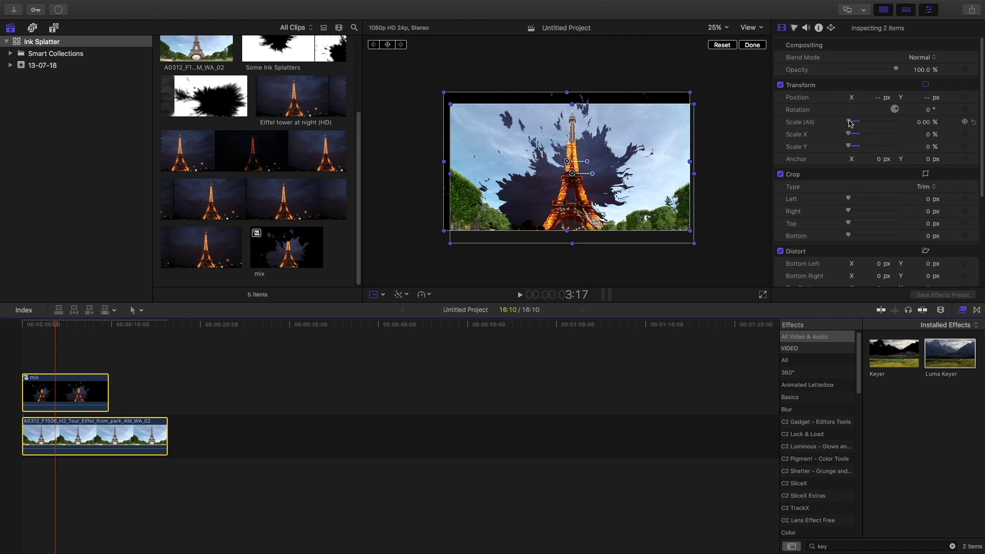
{"action": "left_click_drag", "start_coordinate": [850, 123], "coordinate": [865, 149]}
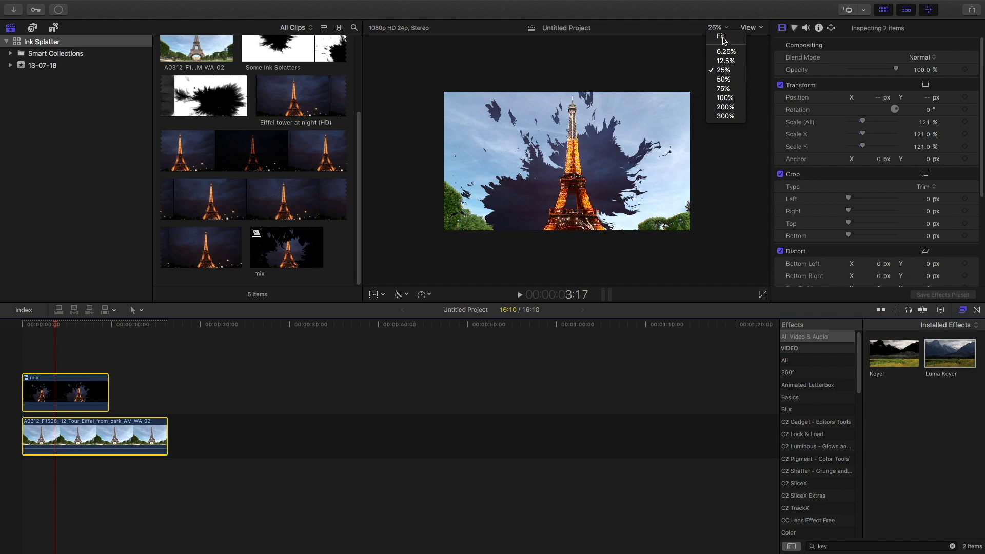
{"action": "left_click", "coordinate": [722, 37]}
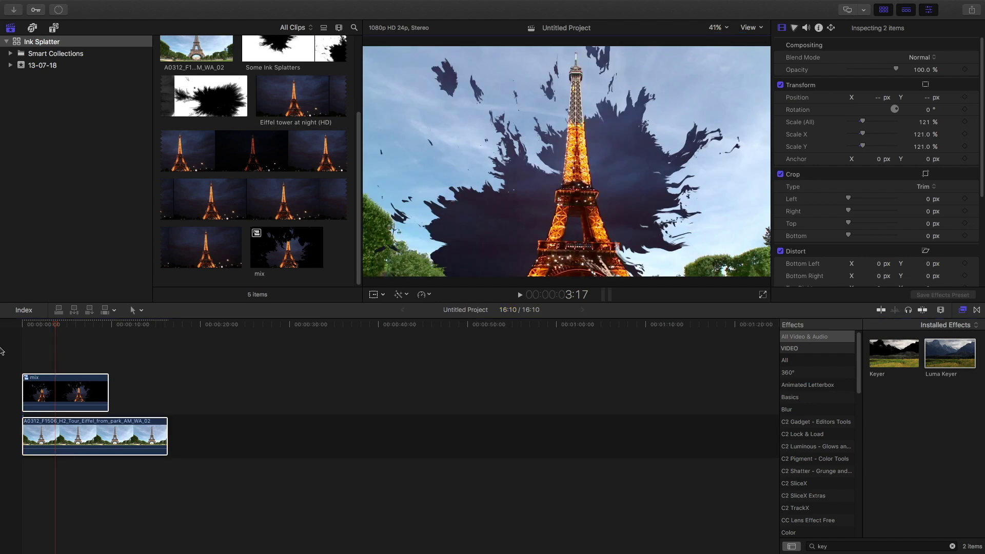
Step: Play the aligned ink splatter transition from the start of the timeline and check the background tasks
{"action": "left_click_drag", "start_coordinate": [34, 328], "coordinate": [14, 328]}
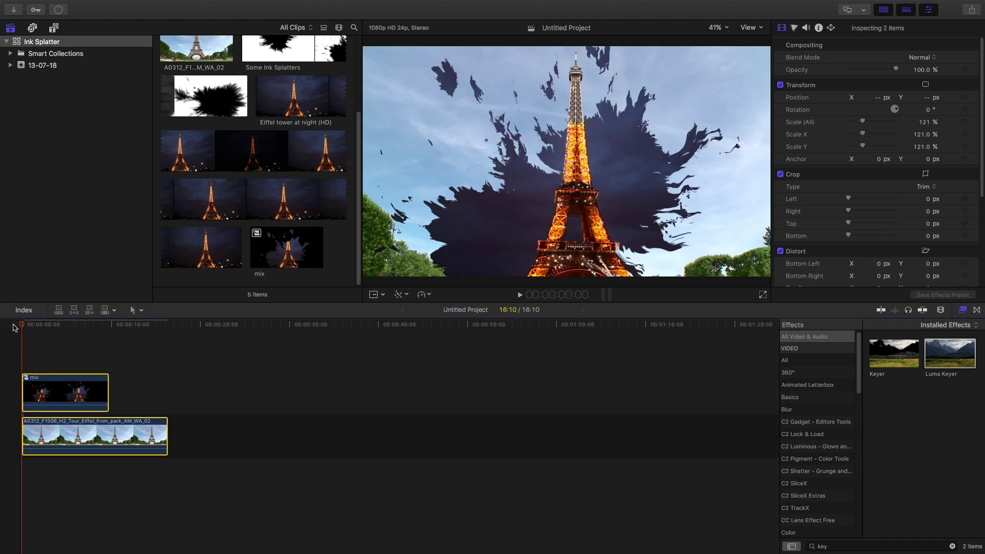
{"action": "key", "text": "space"}
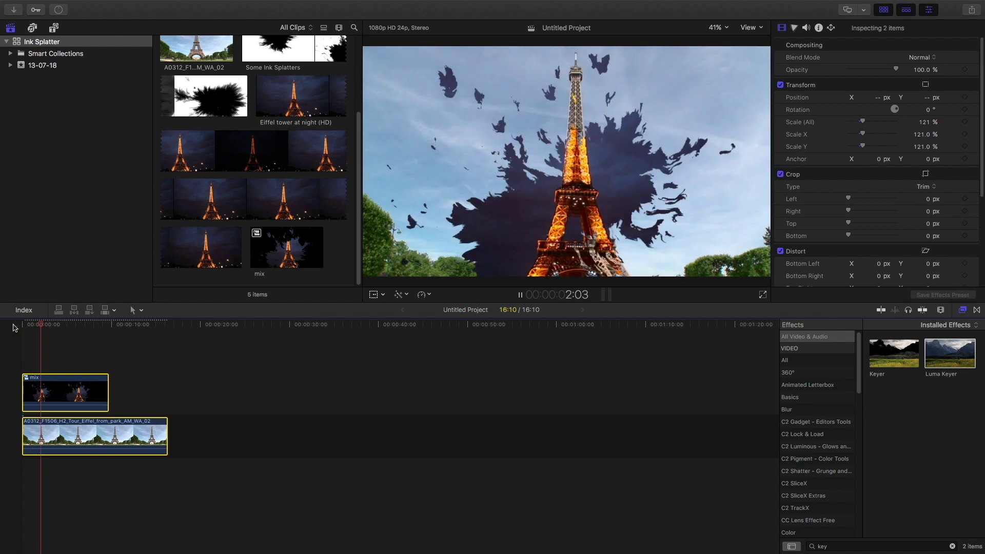
{"action": "key", "text": "super+9"}
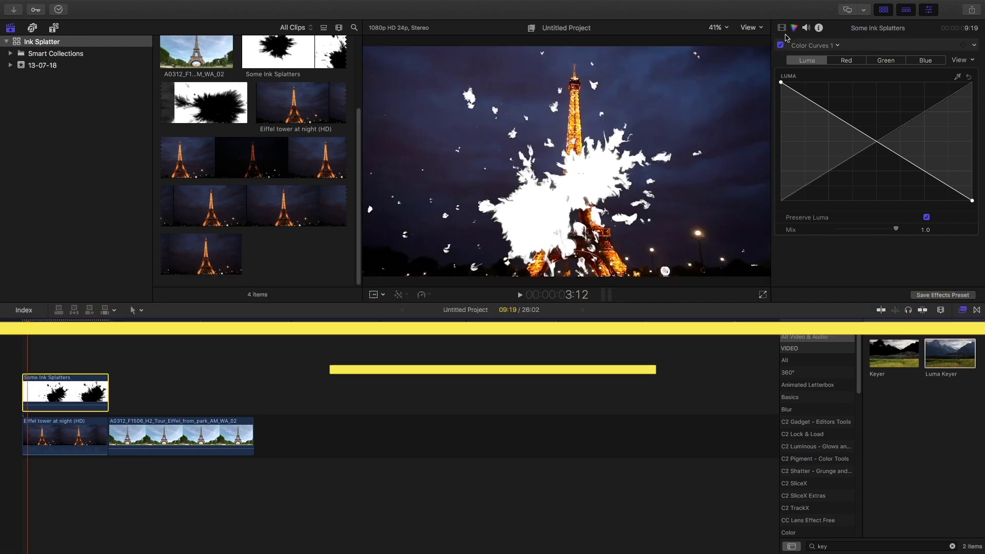
{"action": "left_click", "coordinate": [781, 28]}
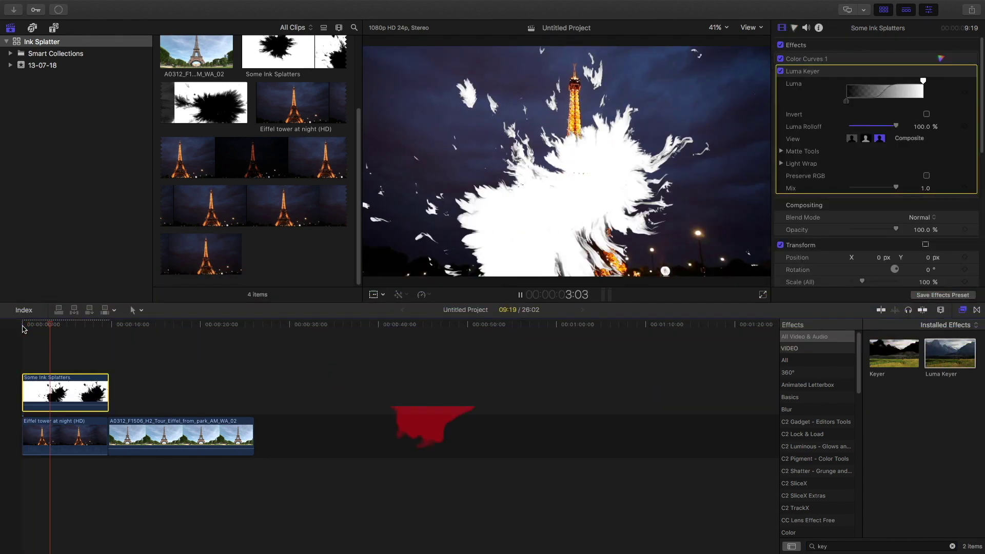